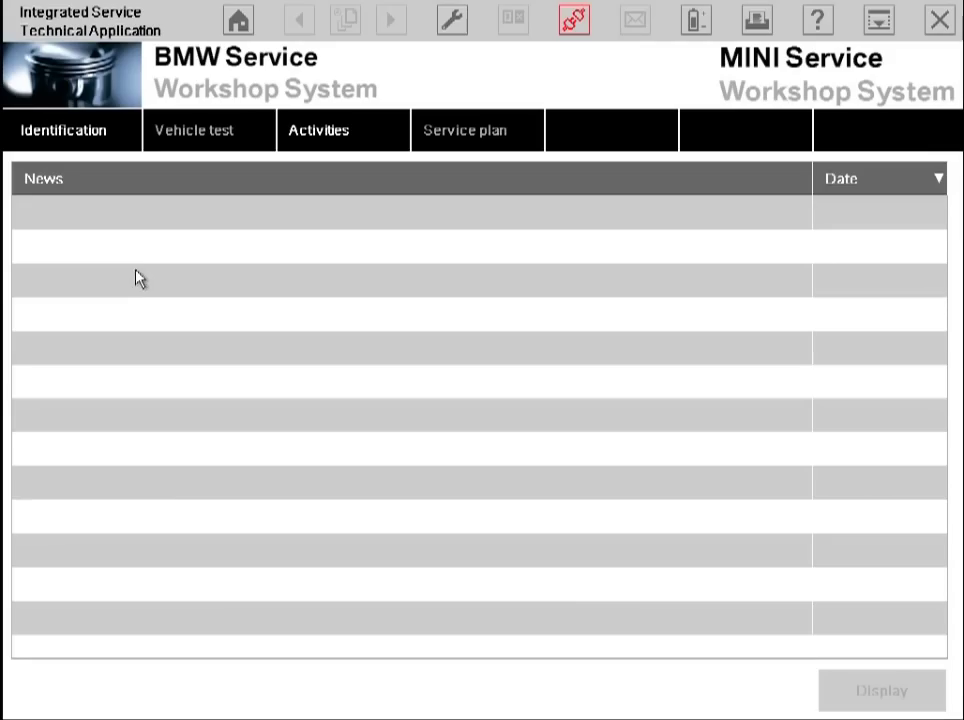
# Start a vehicle test from Identification using the Read out vehicle data option.
pyautogui.click(64, 132)
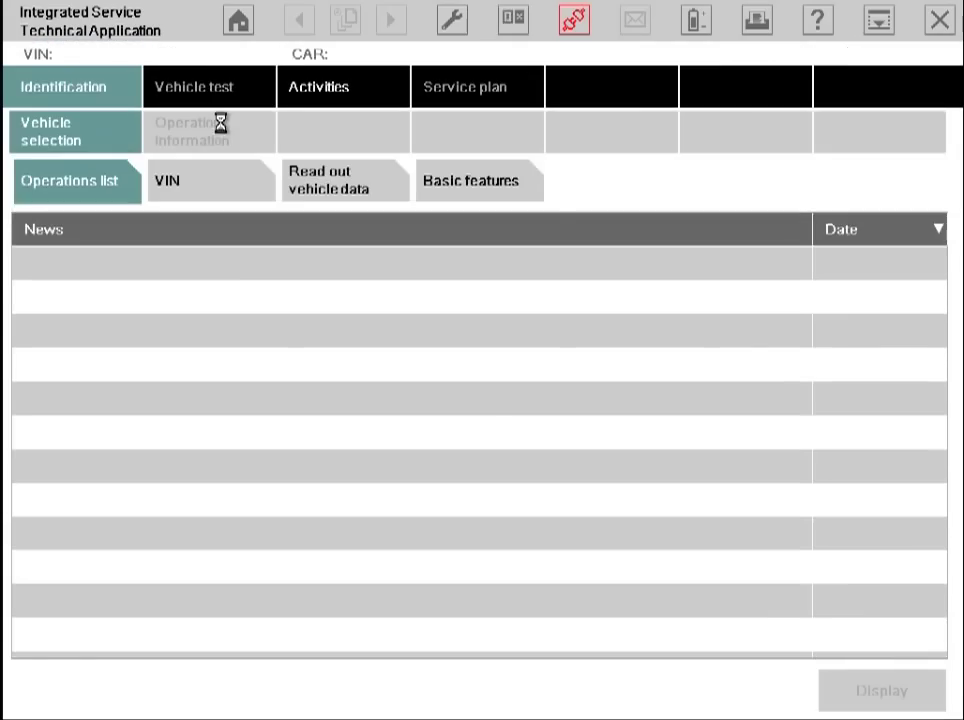
pyautogui.click(336, 171)
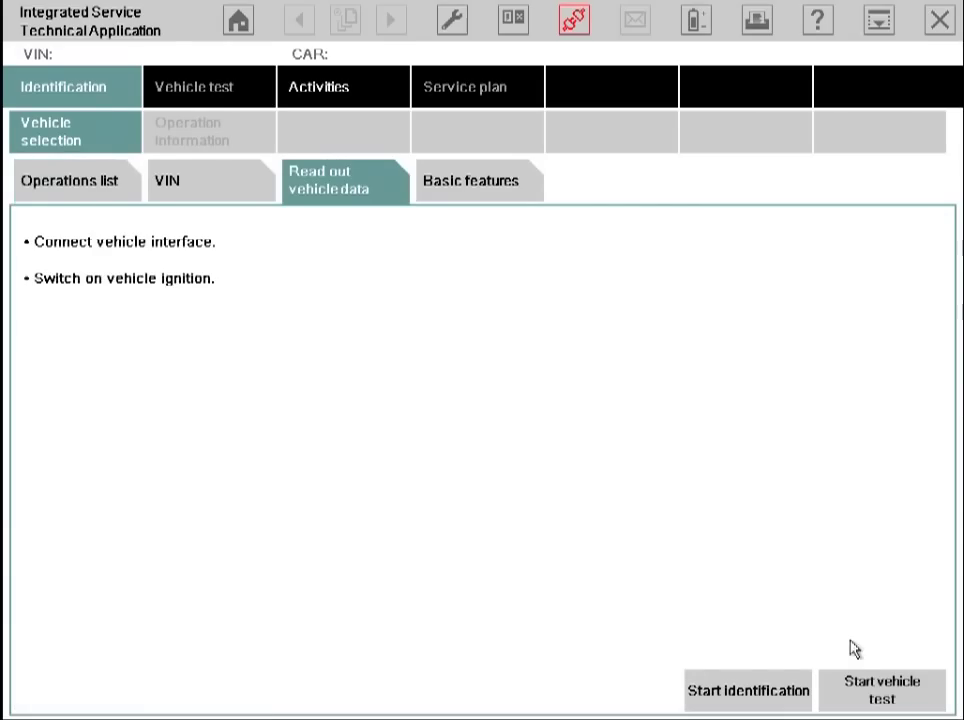
pyautogui.click(856, 689)
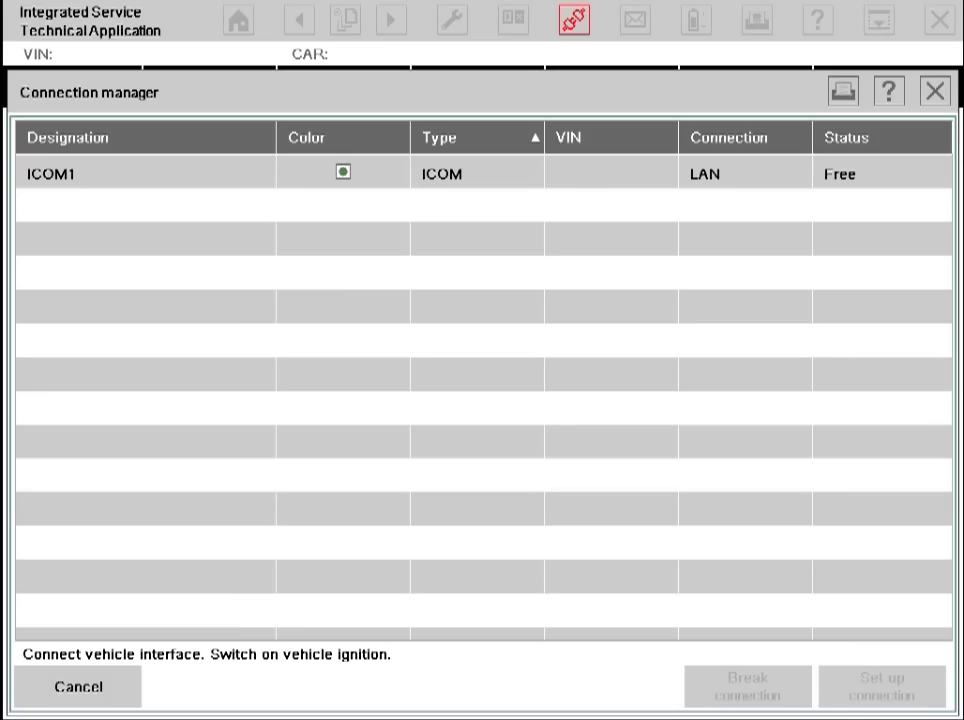
# Connect through the ICOM1 interface, then acknowledge both system messages and the identification-failed note.
pyautogui.click(845, 180)
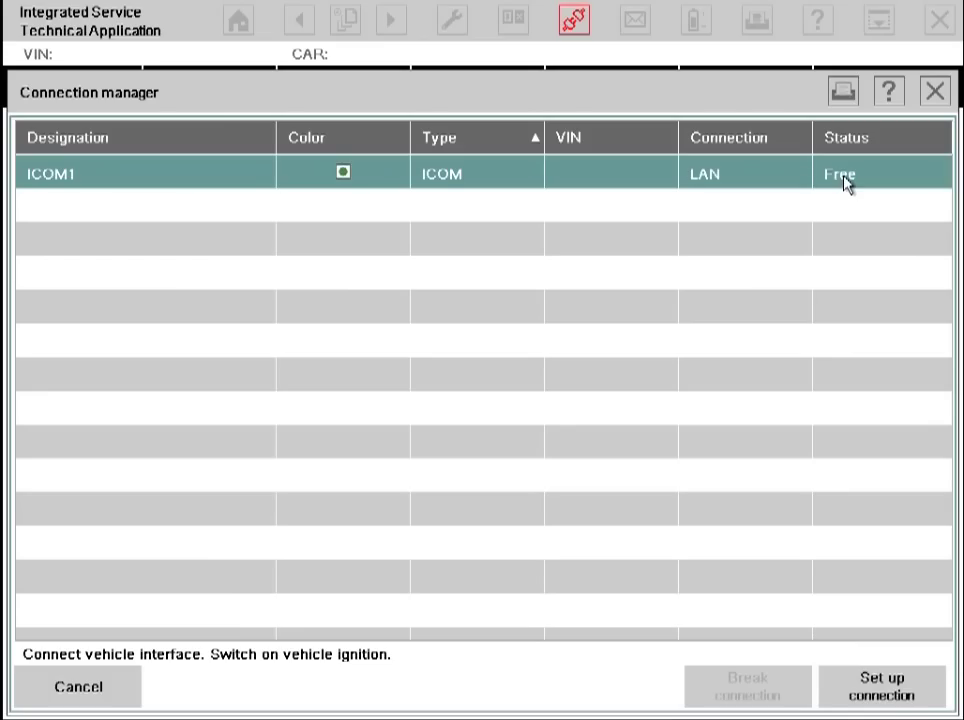
pyautogui.click(884, 690)
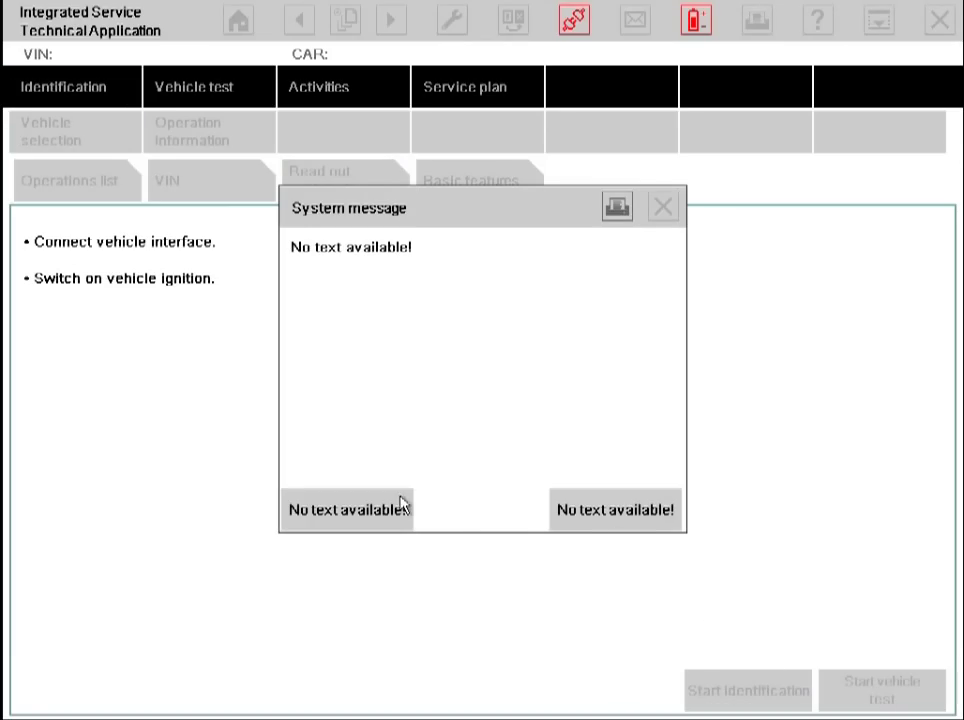
pyautogui.click(604, 512)
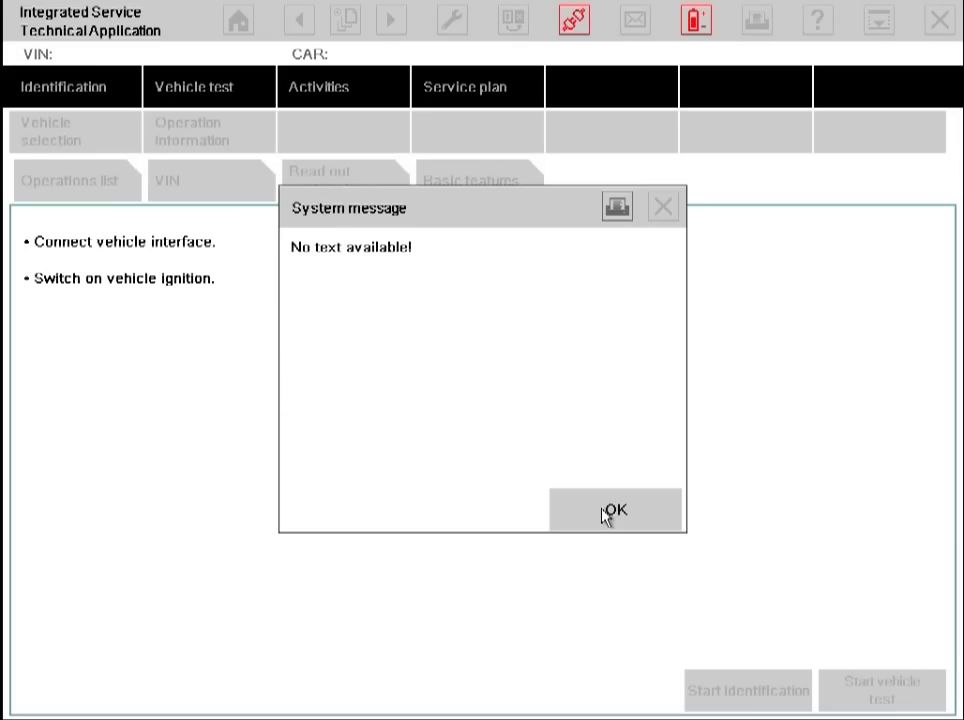
pyautogui.click(601, 512)
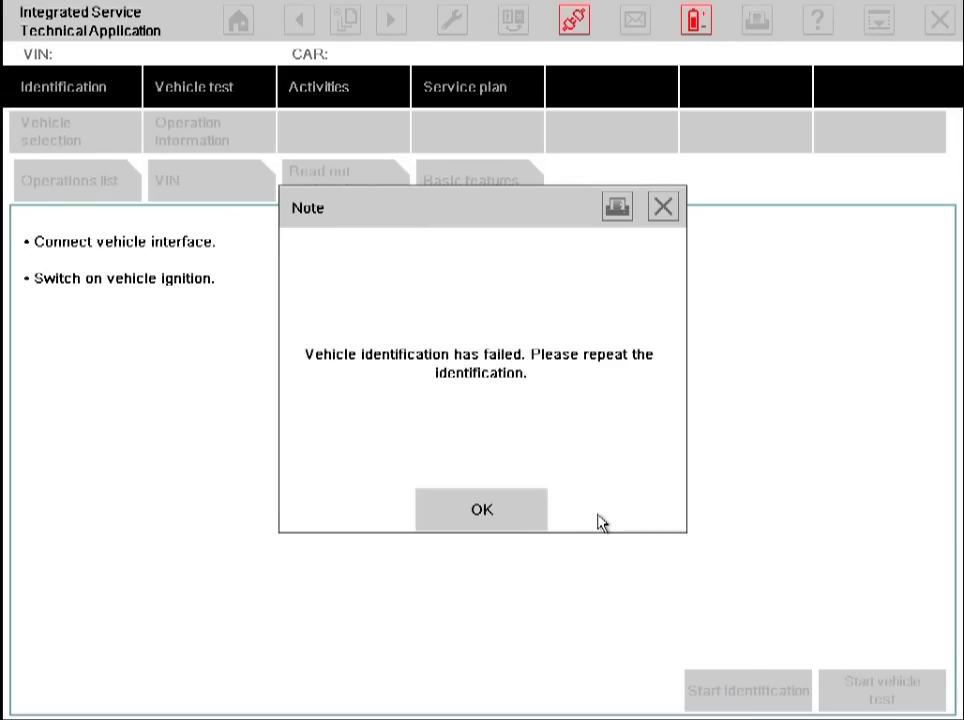
pyautogui.click(523, 520)
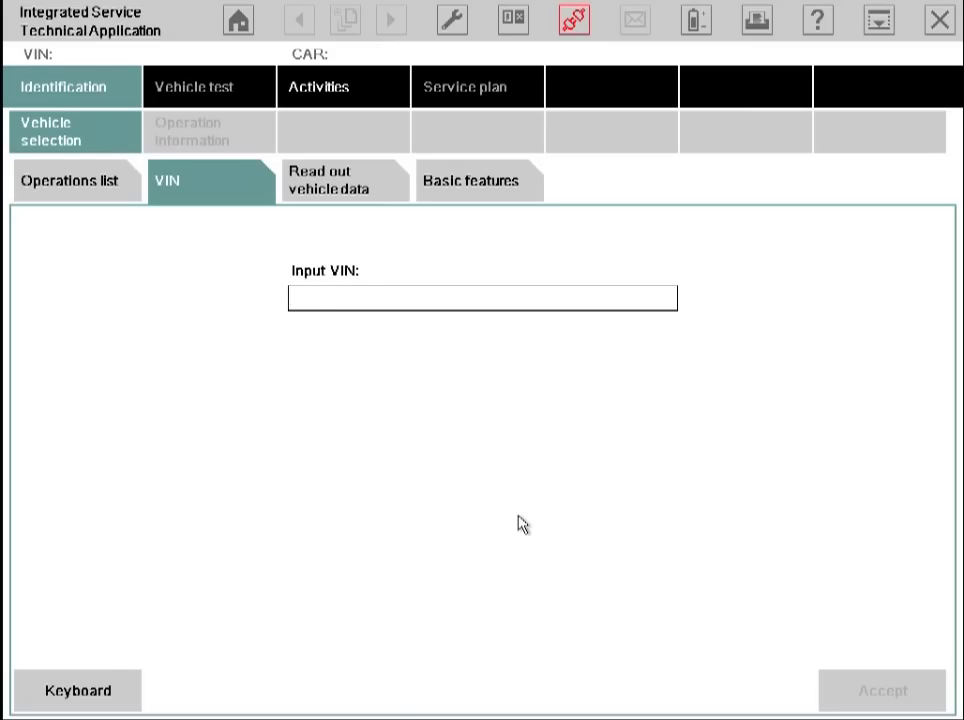
# Enter the car's 7-character short VIN and accept it, identifying the E90 328i N52 automatic.
pyautogui.write('NL51217')
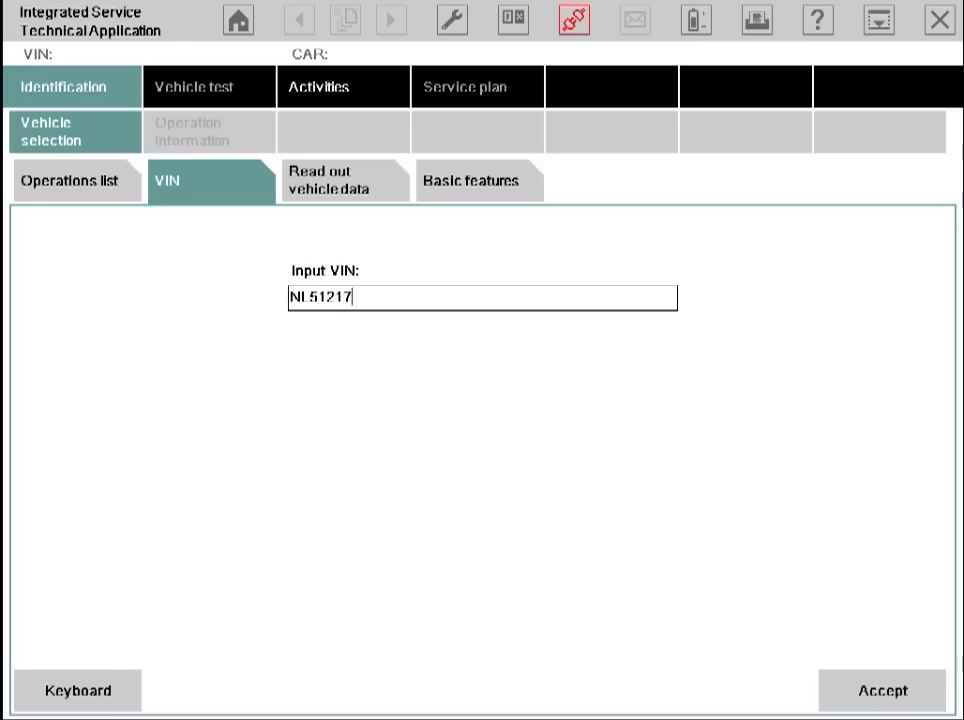
pyautogui.click(858, 705)
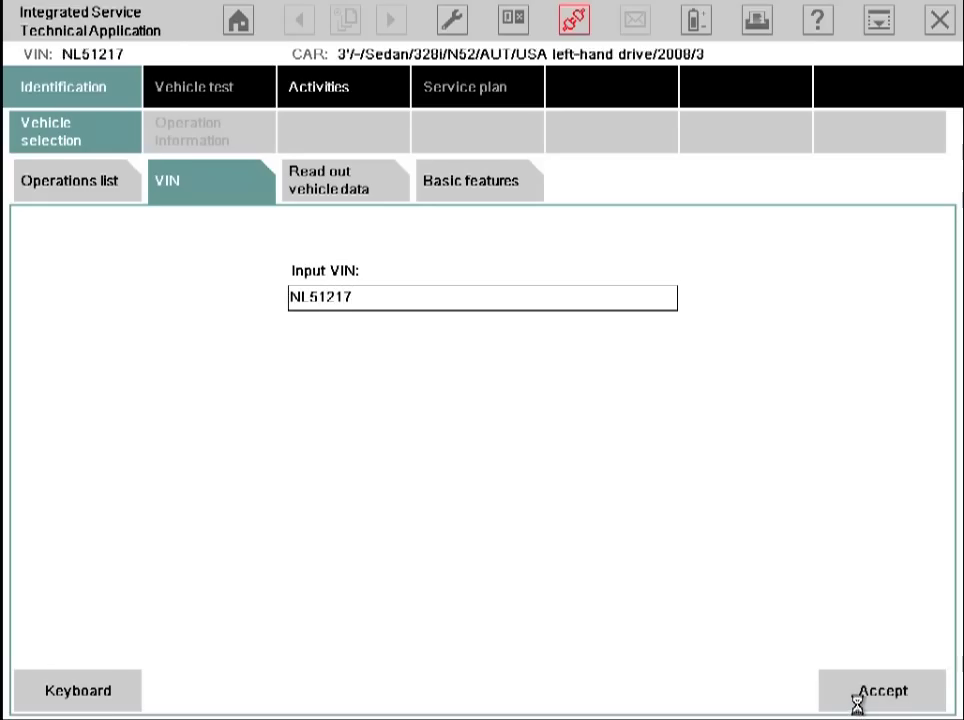
pyautogui.click(868, 695)
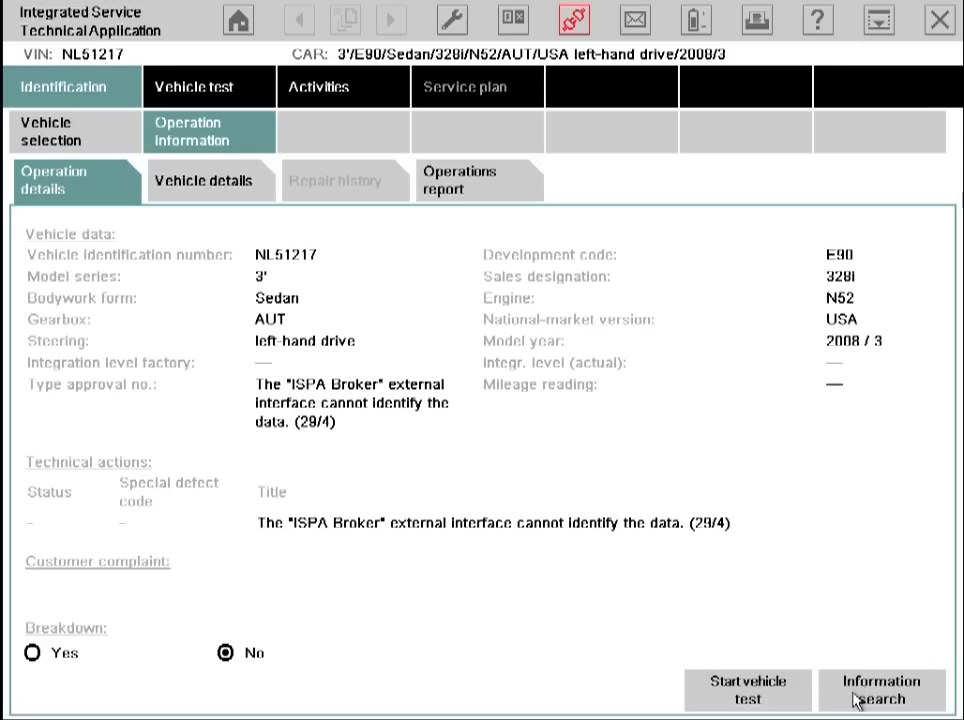
# Start the vehicle test for the identified E90 328i.
pyautogui.click(745, 692)
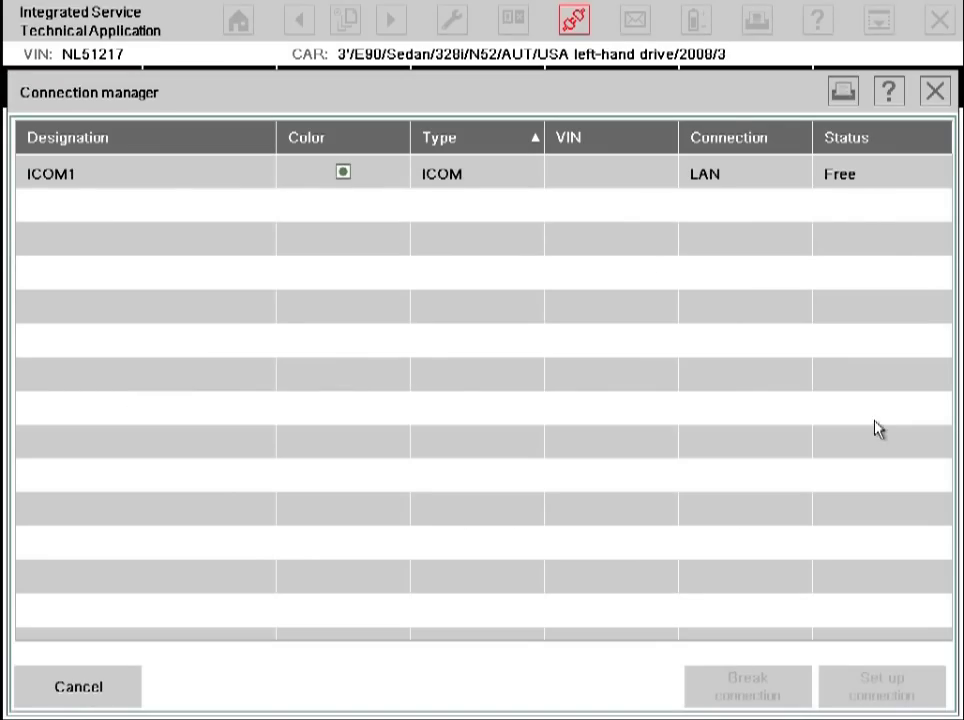
# Connect to ICOM1, clear the system messages, and choose 'Maintain connection and continue working.'.
pyautogui.click(873, 182)
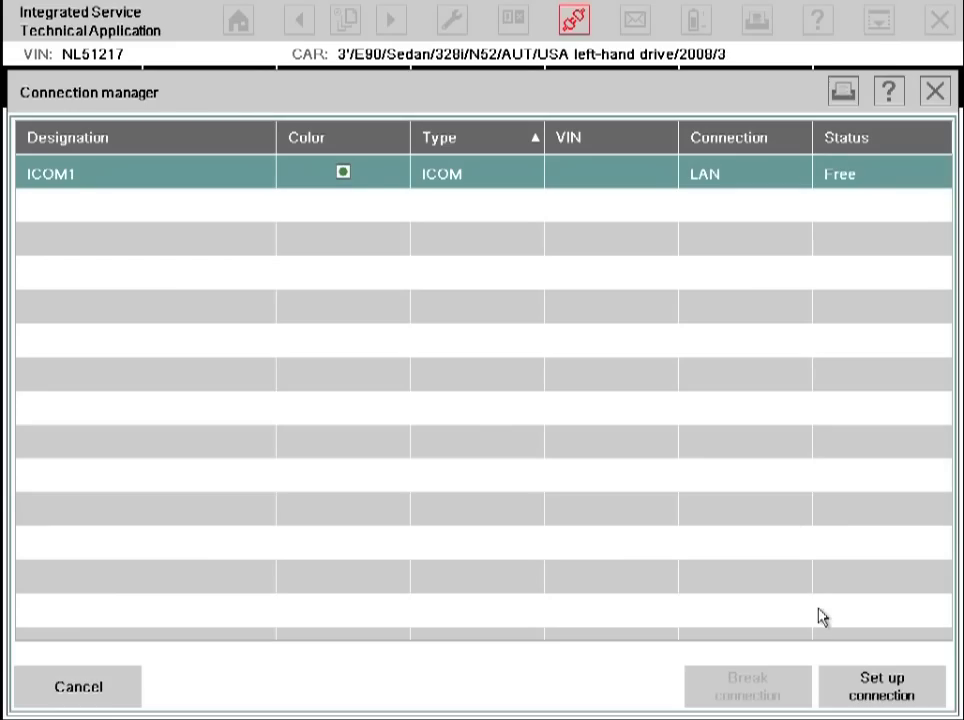
pyautogui.click(860, 686)
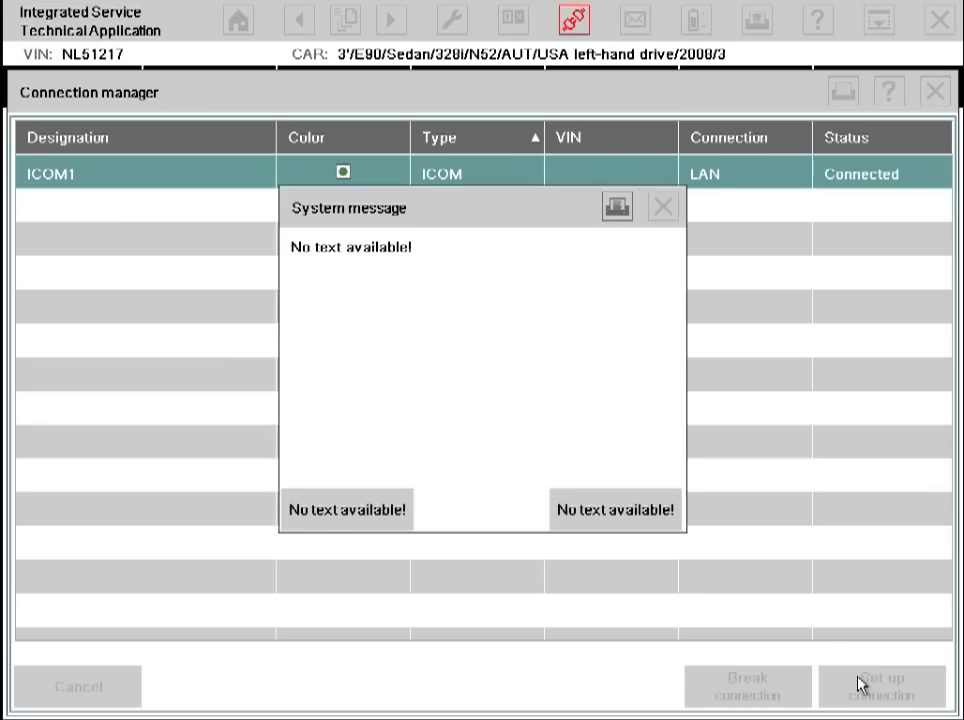
pyautogui.click(615, 512)
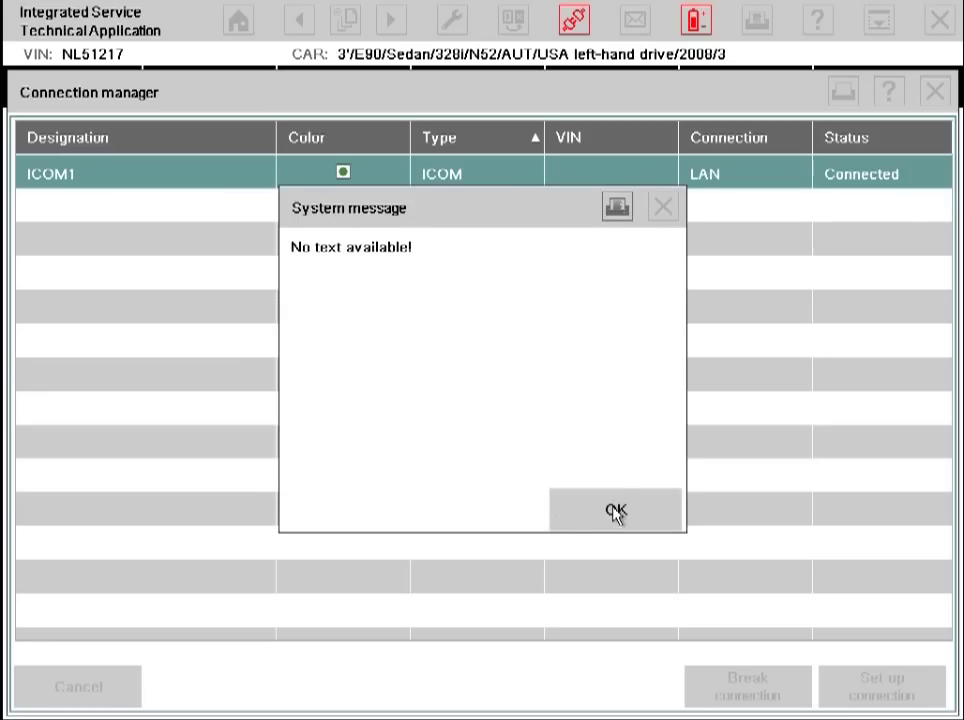
pyautogui.click(607, 525)
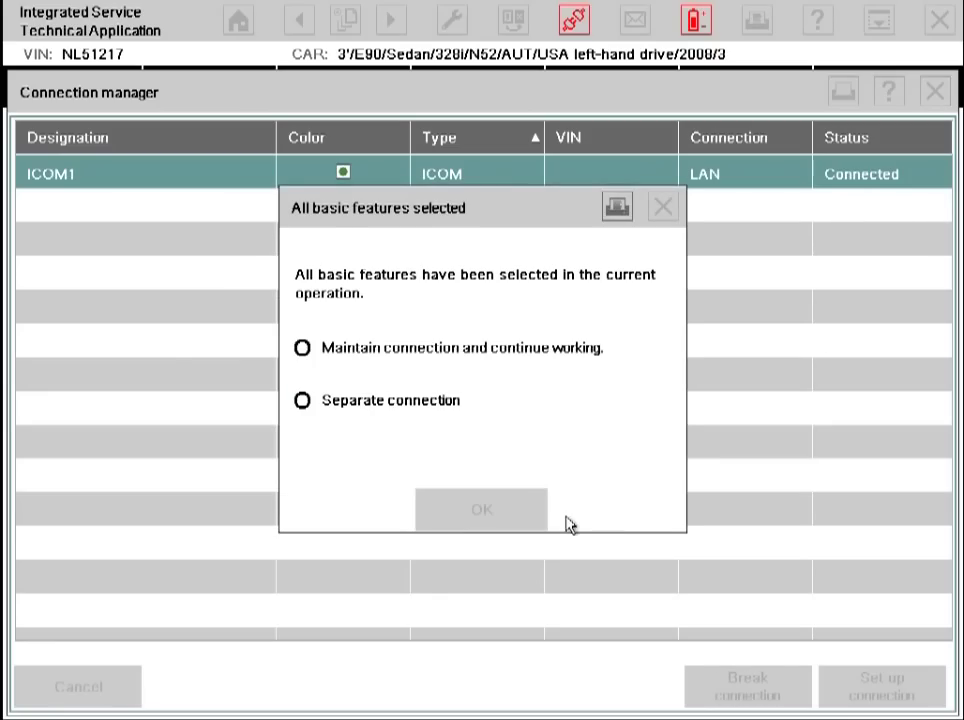
pyautogui.click(344, 360)
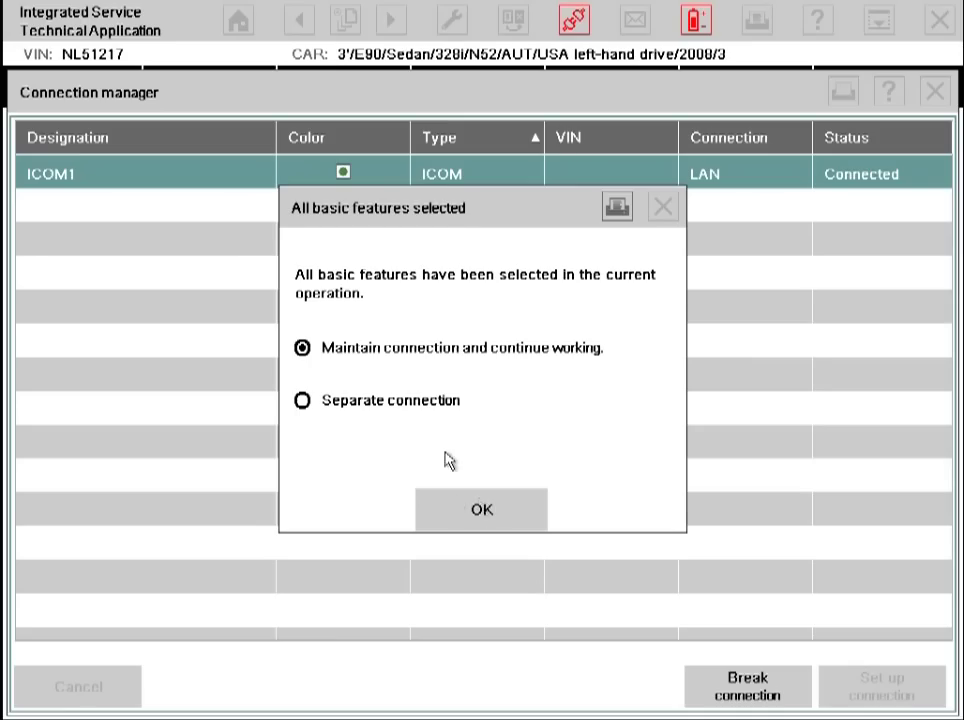
pyautogui.click(478, 515)
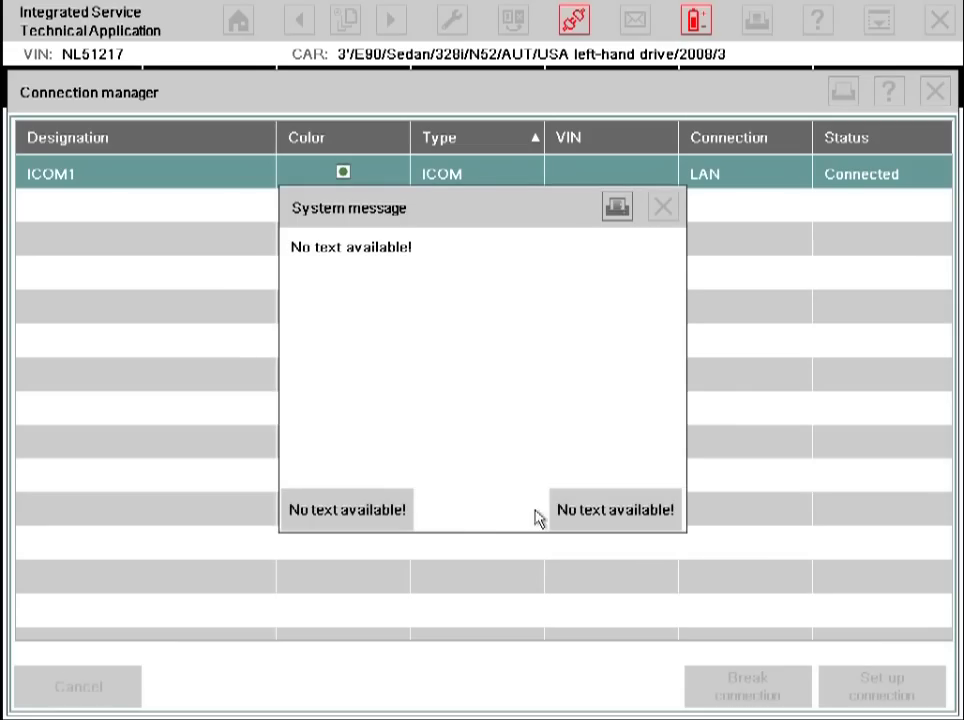
# Dismiss the system message to start reading the vehicle data.
pyautogui.click(588, 511)
# Answer the unlabelled system message with its left button to load the control unit tree.
pyautogui.click(340, 514)
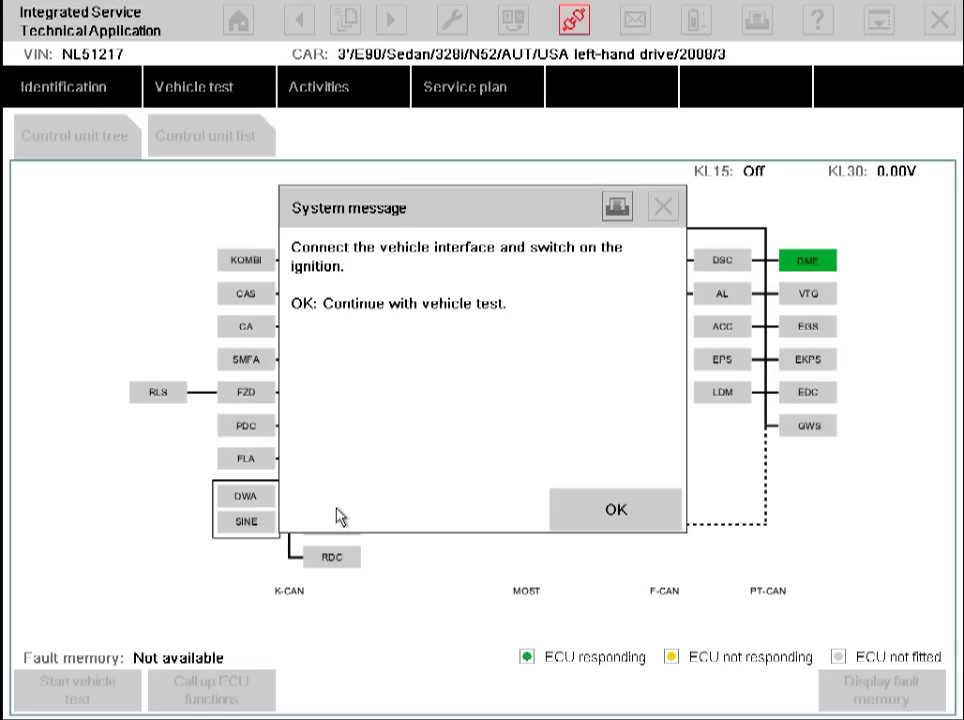
# Acknowledge the connection reminder with OK so fault memory becomes available.
pyautogui.click(557, 509)
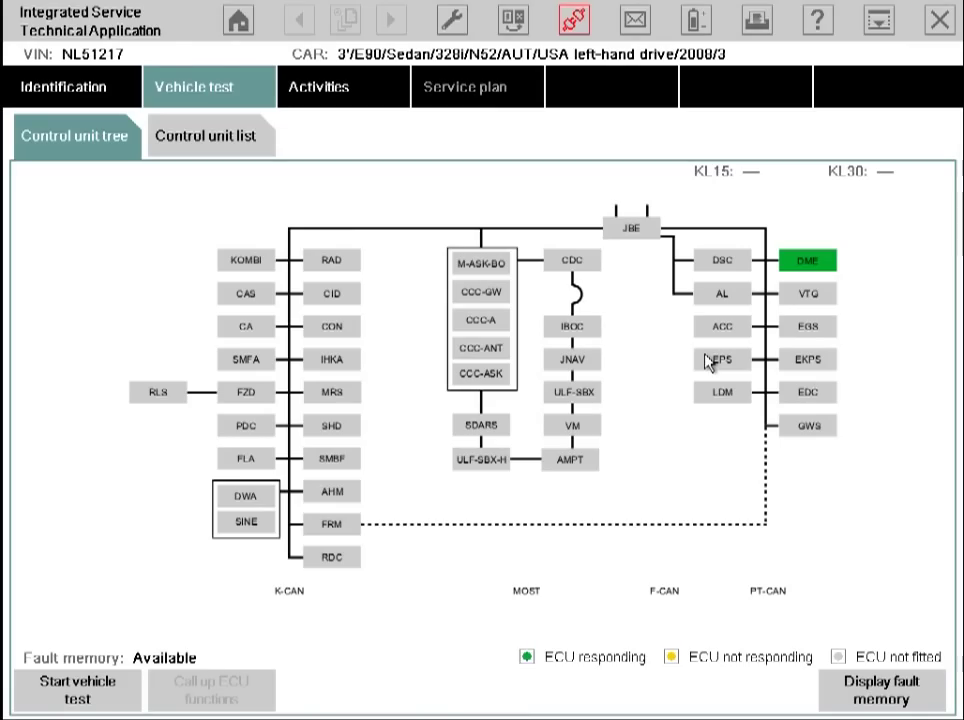
pyautogui.click(808, 261)
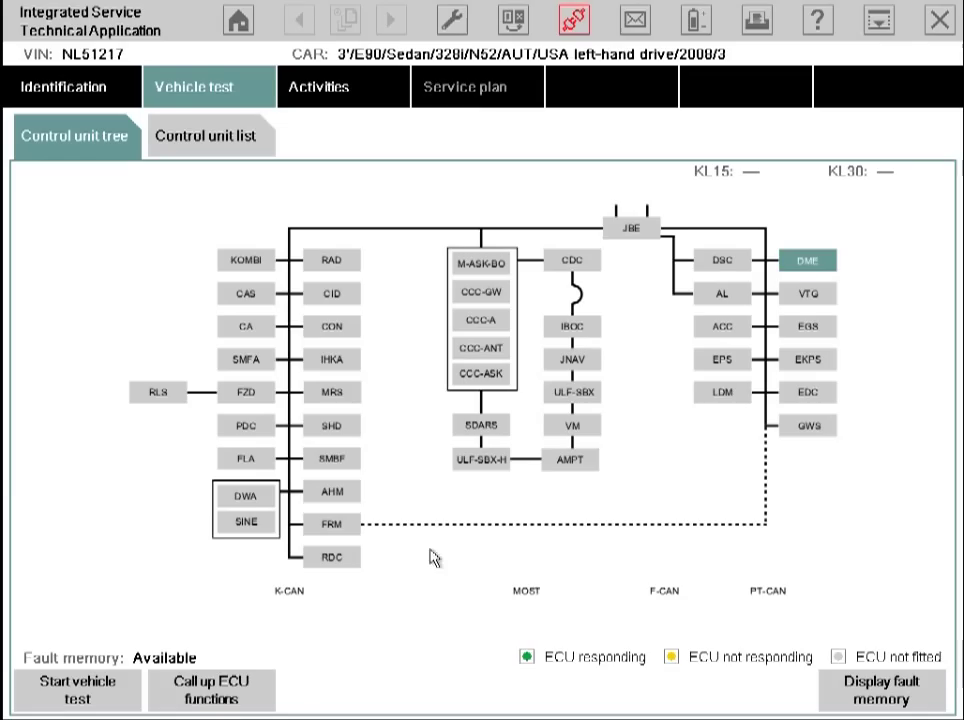
pyautogui.click(98, 696)
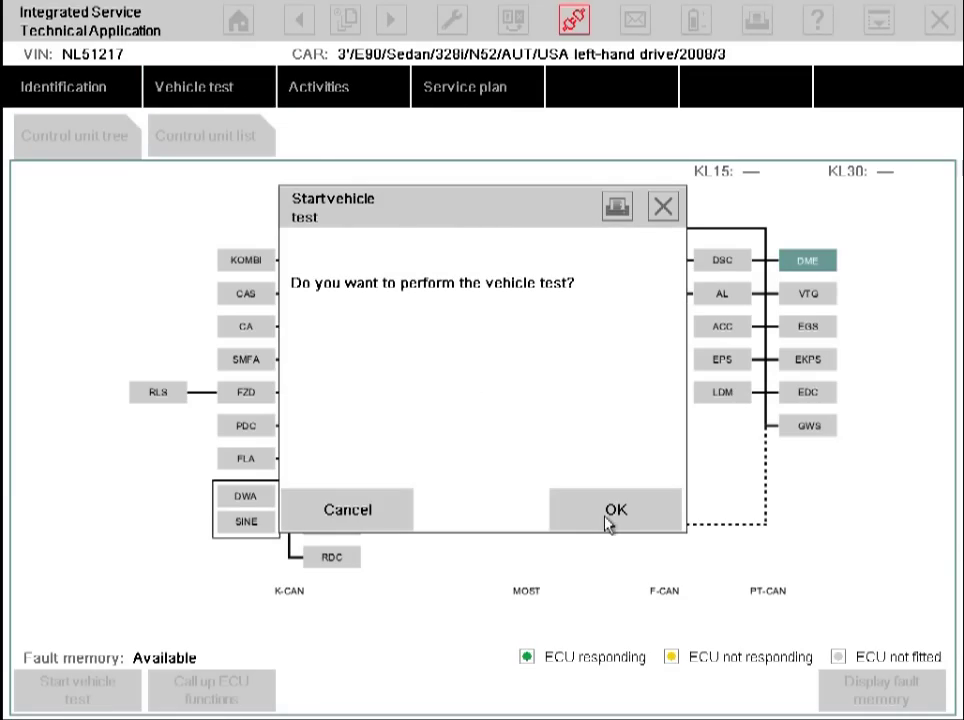
pyautogui.click(328, 520)
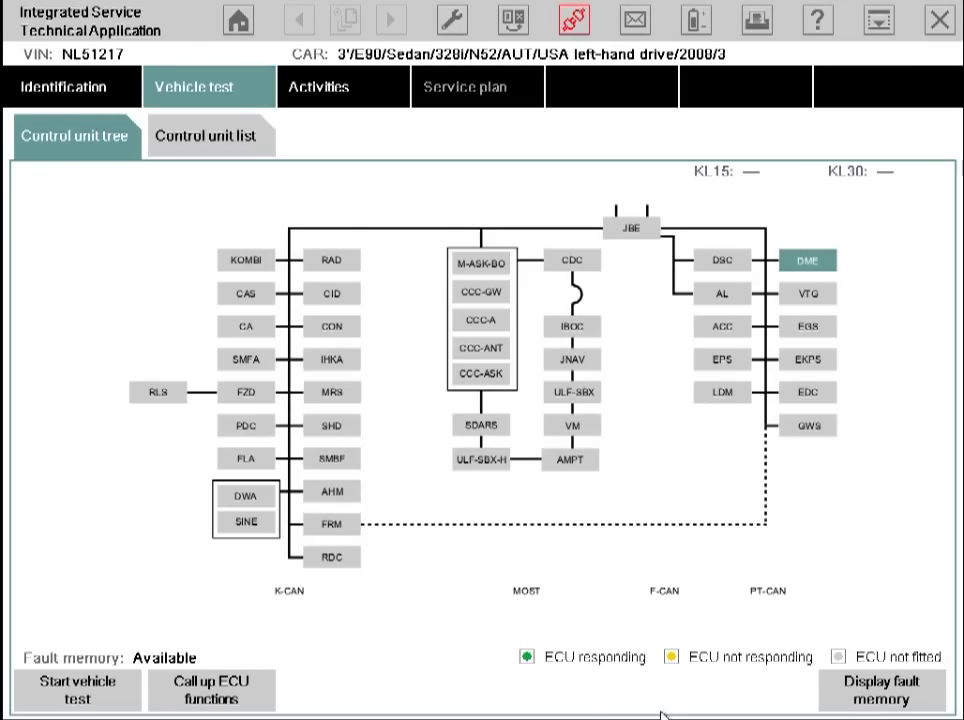
# Display the 15-entry DME fault memory, then bring up the close operation/application dialog.
pyautogui.click(860, 690)
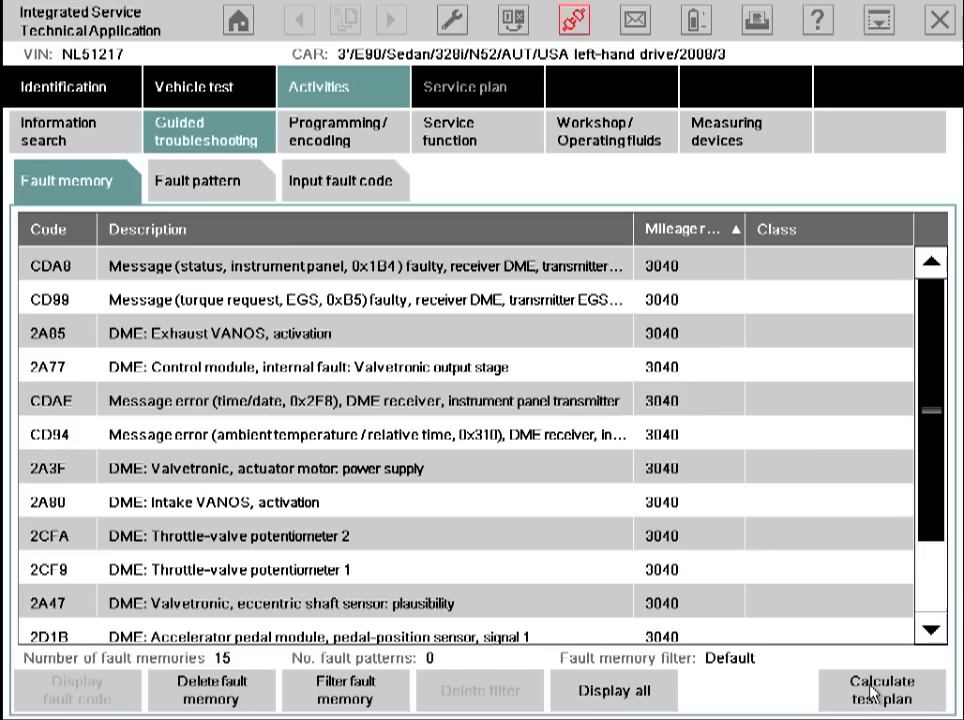
pyautogui.click(940, 20)
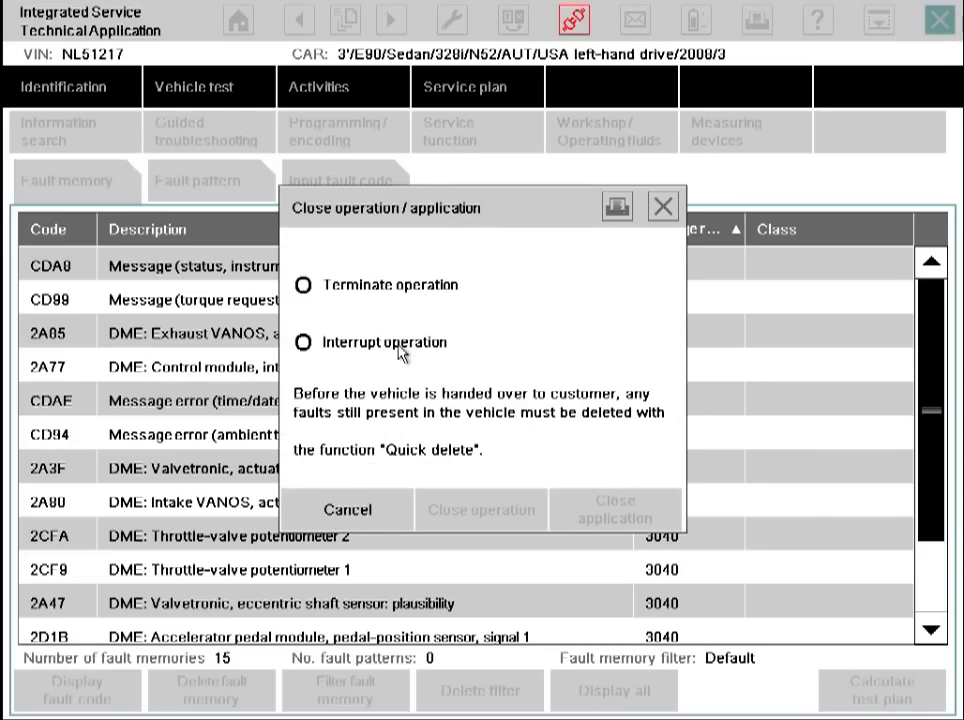
# Terminate the vehicle operation, then exit ISTA by confirming Exit program.
pyautogui.click(344, 294)
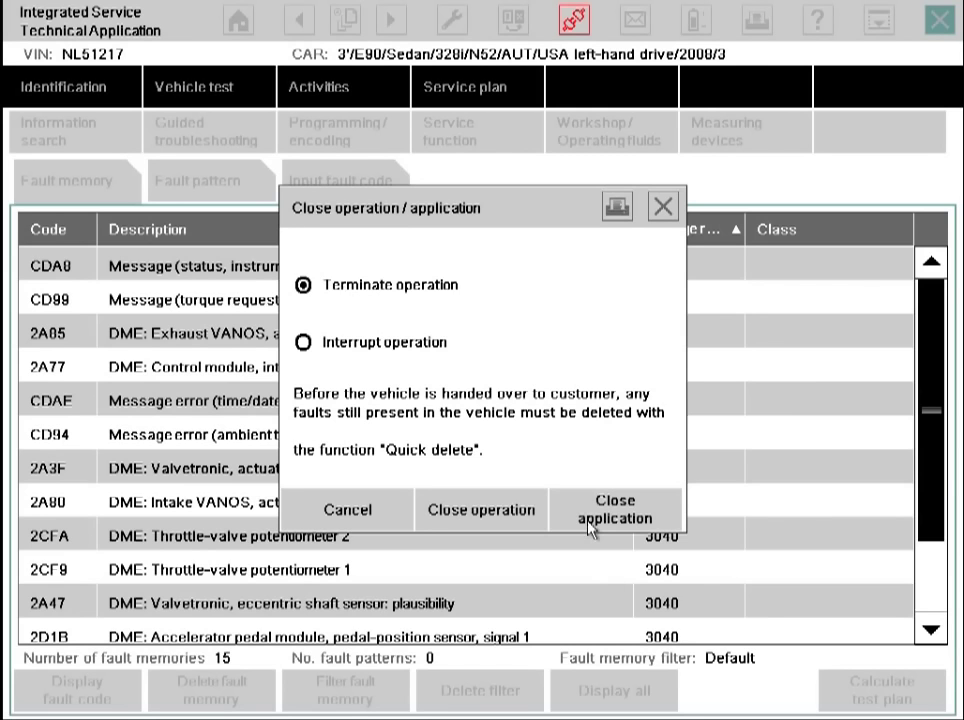
pyautogui.click(532, 512)
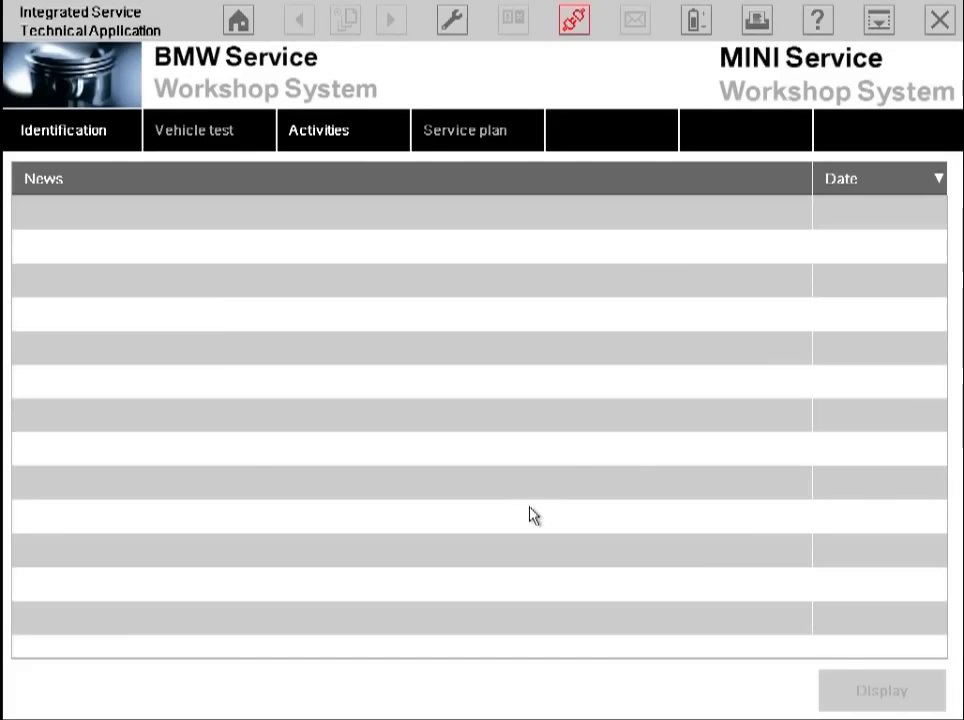
pyautogui.click(950, 24)
pyautogui.click(604, 515)
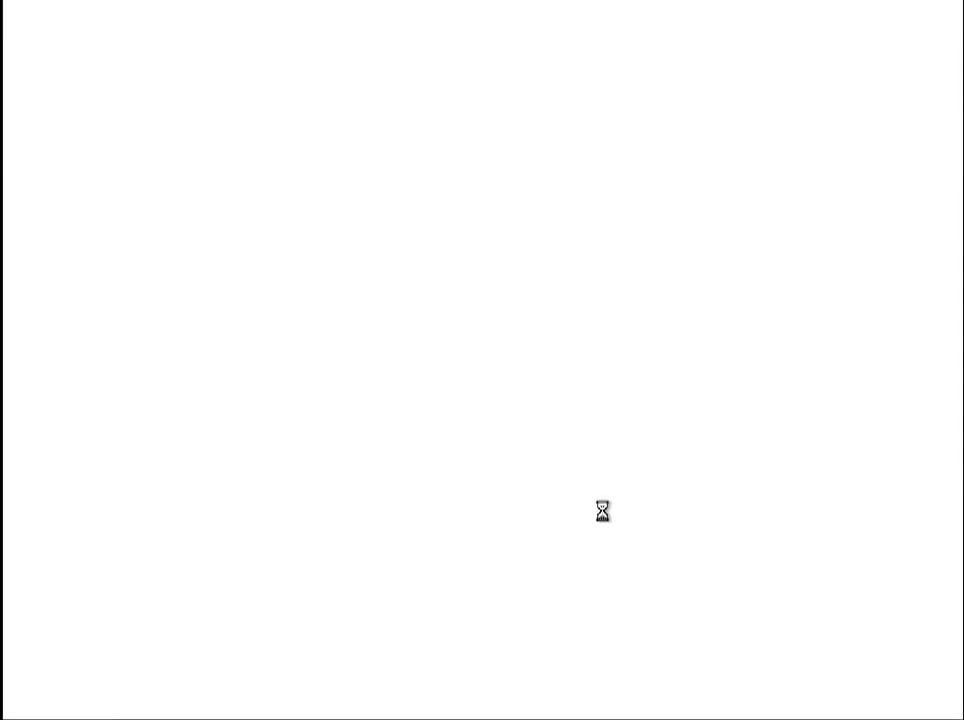